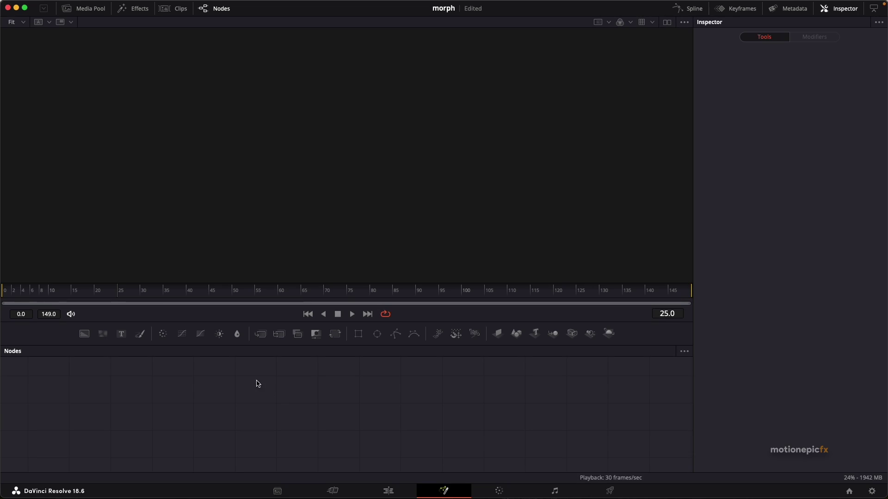
Add a Text+ node reading 'TEXT' in Bold and enlarge it to size 0.2953
{"action": "left_click_drag", "start_coordinate": [125, 341], "coordinate": [273, 397]}
{"action": "left_click", "coordinate": [745, 160]}
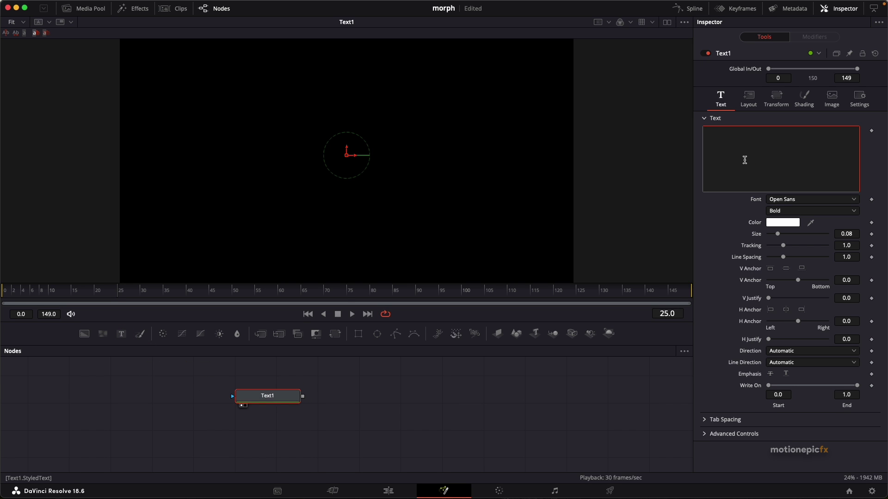
{"action": "type", "text": "TEXT"}
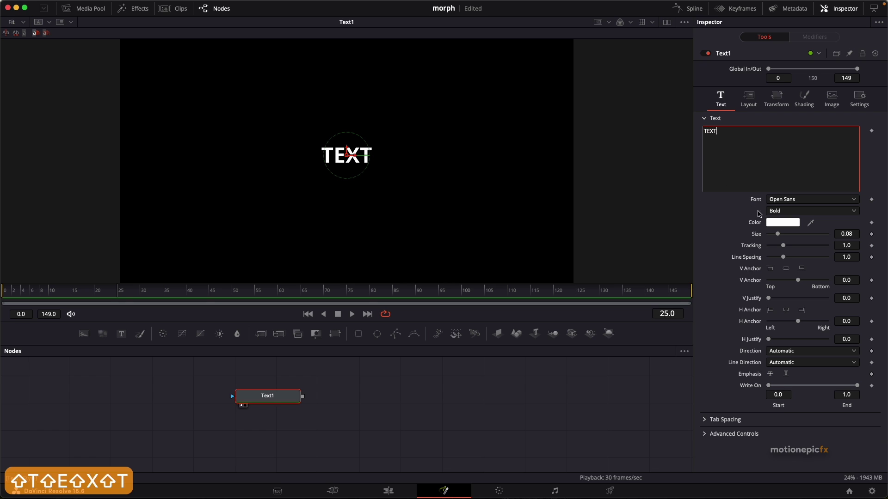
{"action": "left_click", "coordinate": [780, 212]}
{"action": "left_click", "coordinate": [781, 227]}
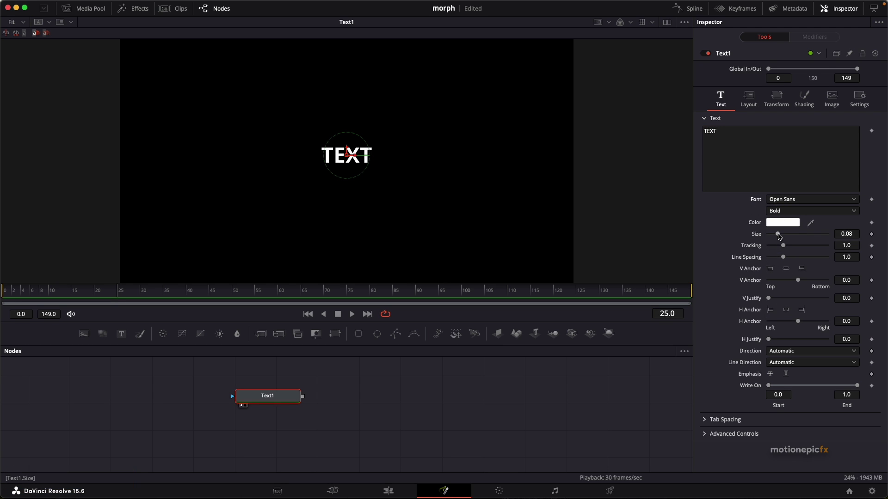
{"action": "left_click_drag", "start_coordinate": [780, 235], "coordinate": [803, 234]}
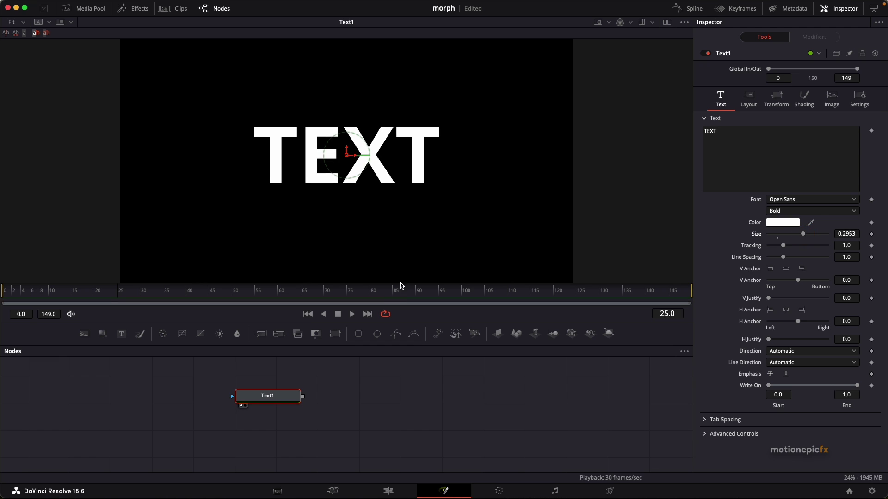
Toggle the viewer checkerboard background on and off, then nudge Text1 slightly upward
{"action": "right_click", "coordinate": [484, 138]}
{"action": "mouse_move", "coordinate": [535, 173]}
{"action": "left_click", "coordinate": [566, 174]}
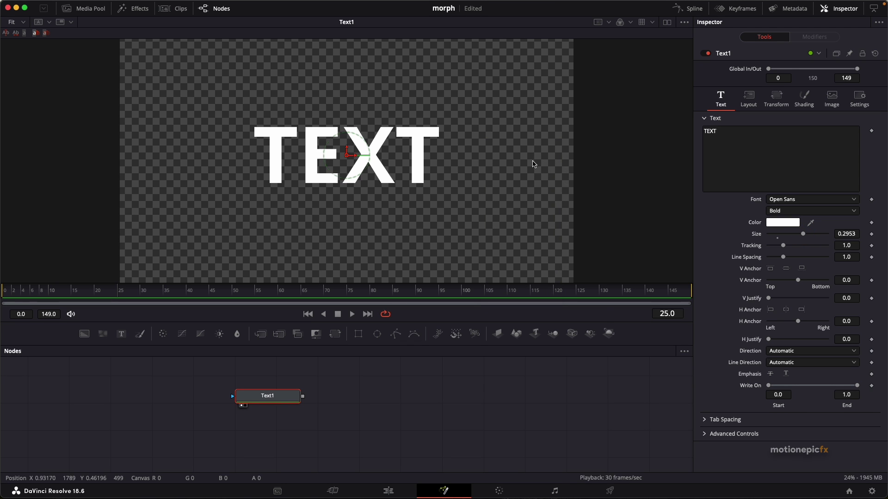
{"action": "right_click", "coordinate": [534, 165]}
{"action": "mouse_move", "coordinate": [575, 193]}
{"action": "left_click", "coordinate": [606, 193]}
{"action": "left_click_drag", "start_coordinate": [341, 417], "coordinate": [344, 408]}
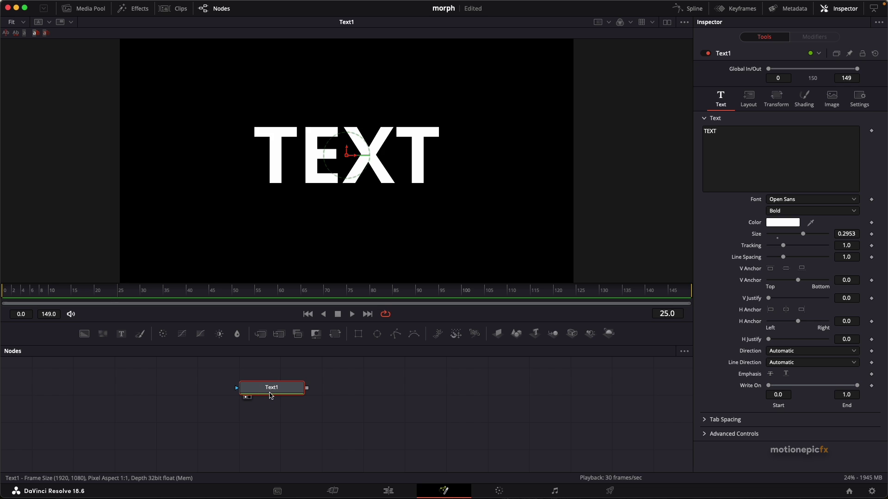
Duplicate Text1 as Text1_1, change its text to 'MORPH', and show it in the viewer
{"action": "key", "text": "super+c"}
{"action": "left_click", "coordinate": [267, 425]}
{"action": "key", "text": "super+v"}
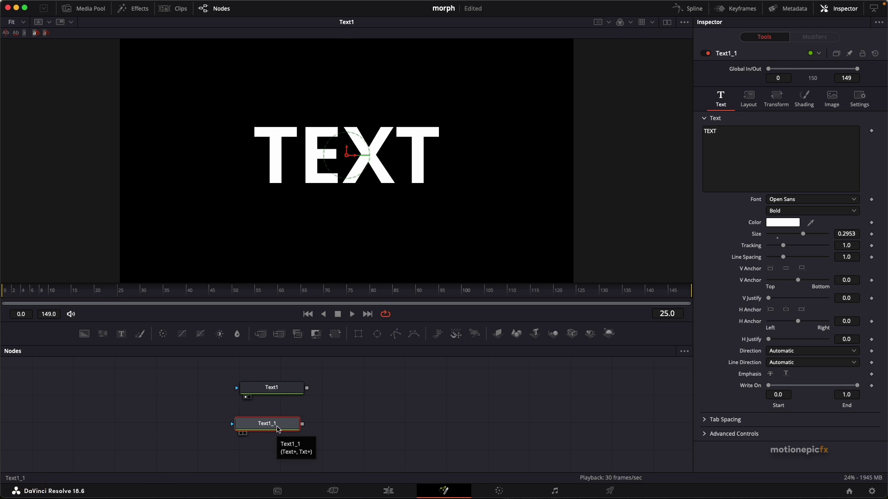
{"action": "left_click", "coordinate": [717, 157]}
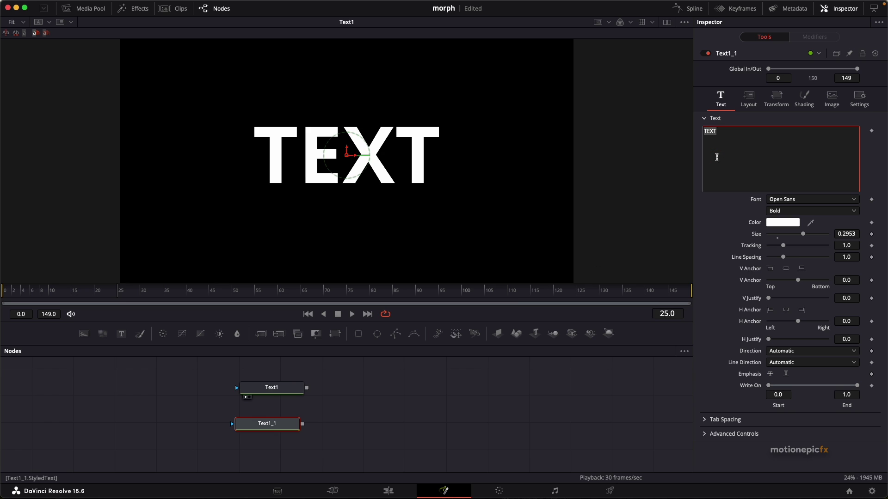
{"action": "type", "text": "MORPH"}
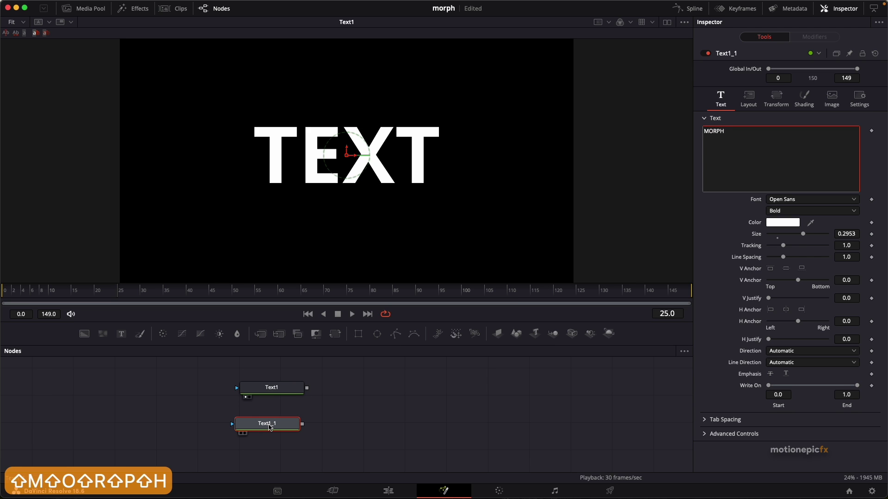
{"action": "left_click_drag", "start_coordinate": [270, 427], "coordinate": [360, 153]}
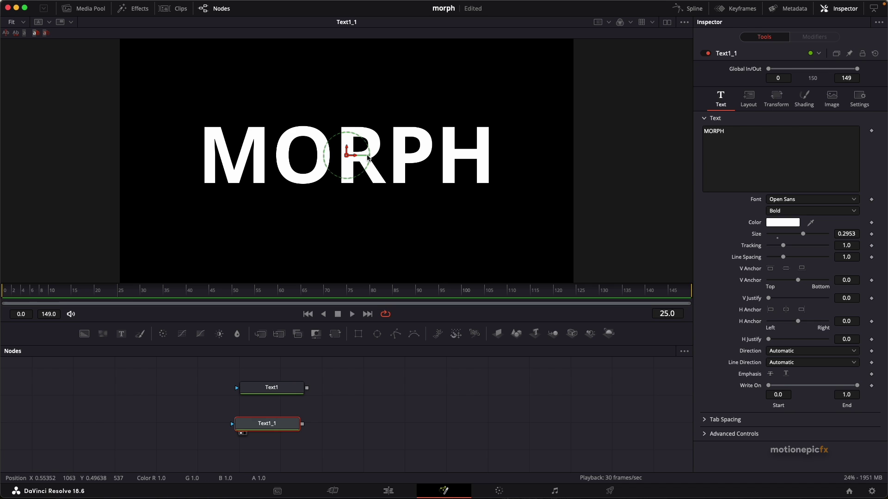
{"action": "left_click", "coordinate": [339, 408]}
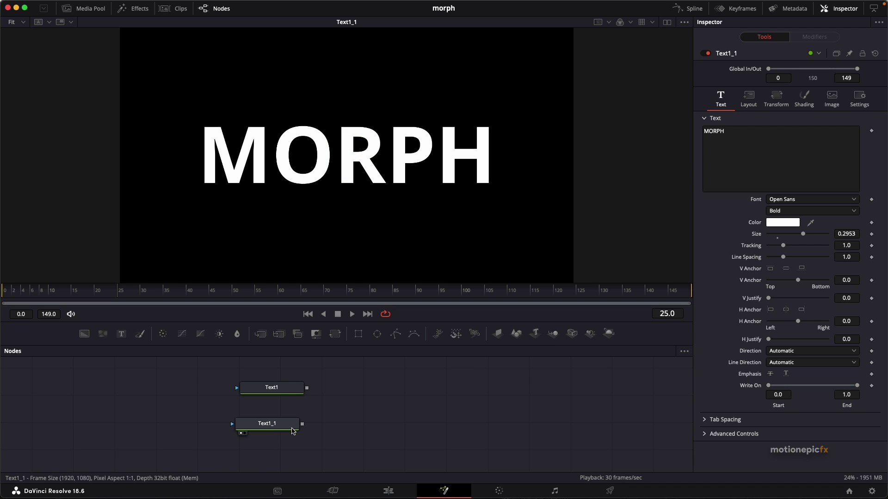
Add Dissolve1, connect Text1_1 and Text1 into it, and go to frame 0
{"action": "key", "text": "shift+space"}
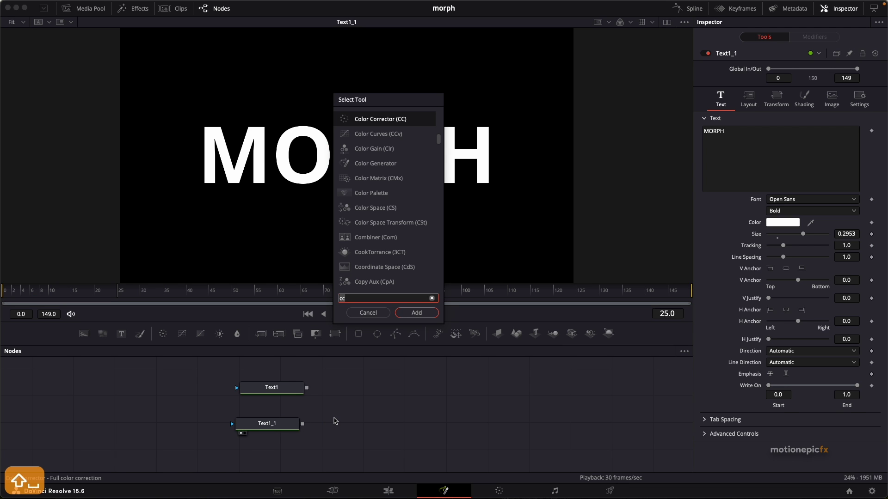
{"action": "type", "text": "diss"}
{"action": "key", "text": "Return"}
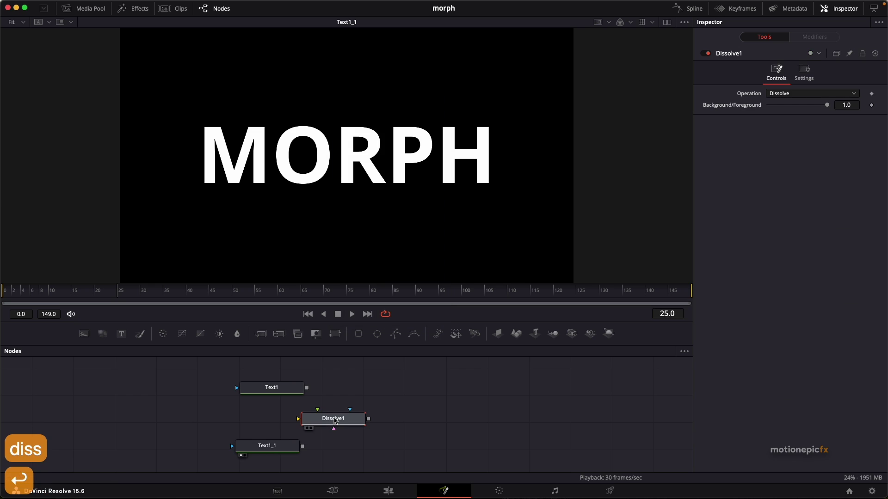
{"action": "left_click_drag", "start_coordinate": [335, 421], "coordinate": [393, 426]}
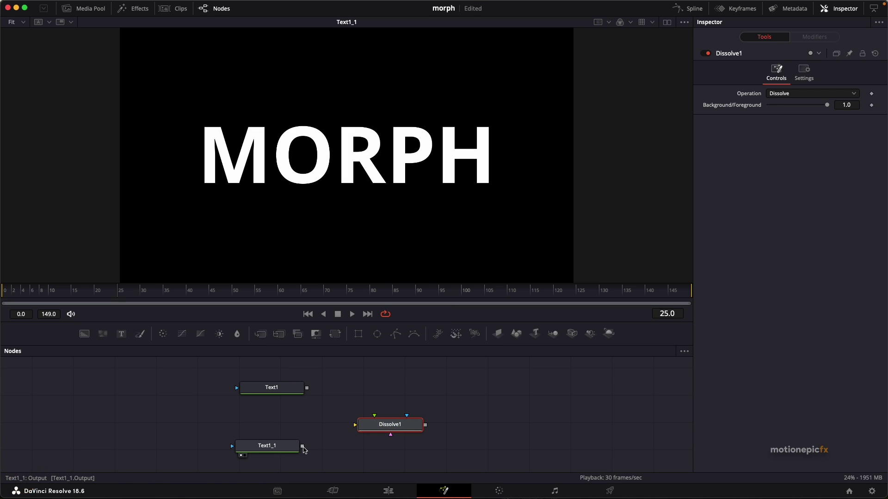
{"action": "left_click_drag", "start_coordinate": [302, 446], "coordinate": [373, 427]}
{"action": "left_click_drag", "start_coordinate": [307, 388], "coordinate": [377, 222]}
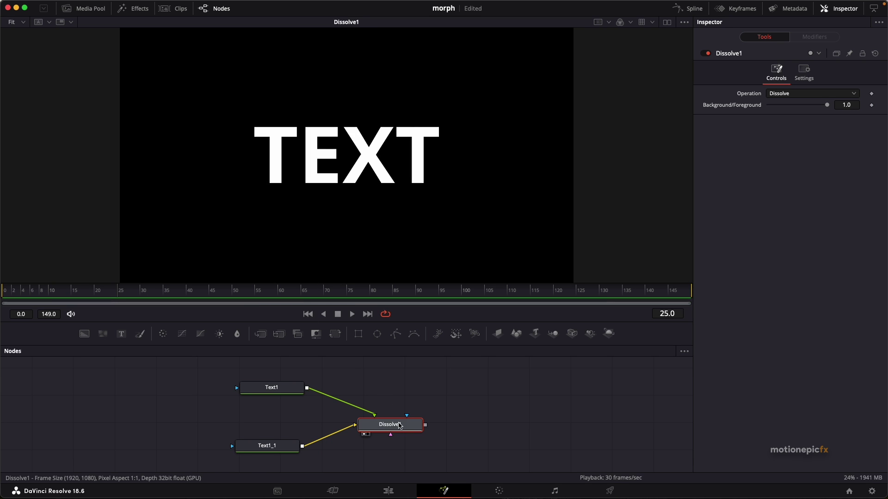
{"action": "left_click", "coordinate": [367, 314]}
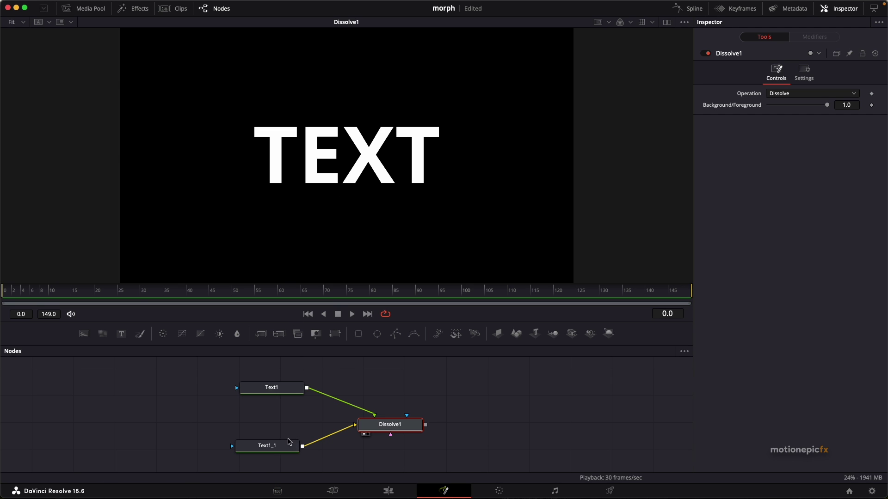
{"action": "key", "text": "1"}
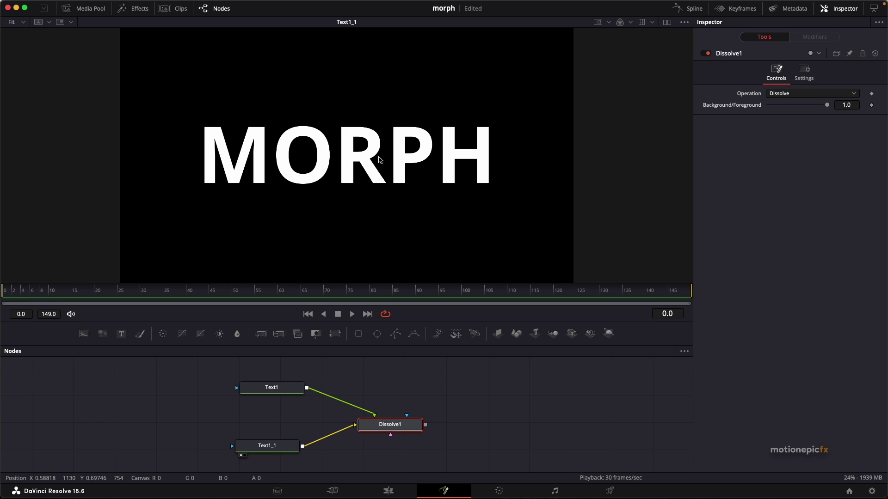
{"action": "key", "text": "1"}
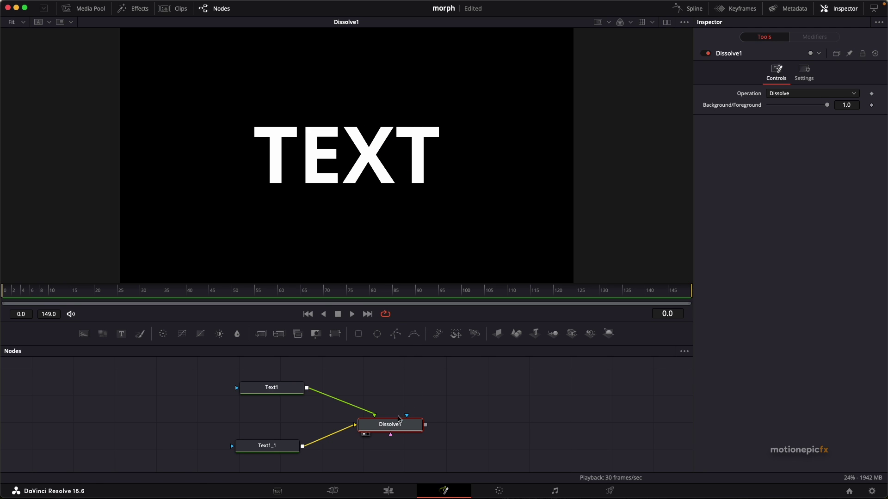
{"action": "right_click", "coordinate": [391, 424]}
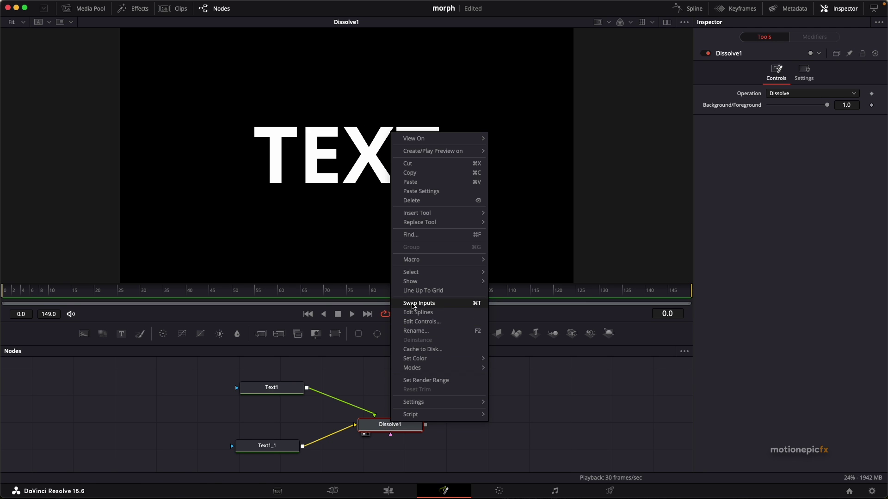
{"action": "left_click", "coordinate": [416, 303]}
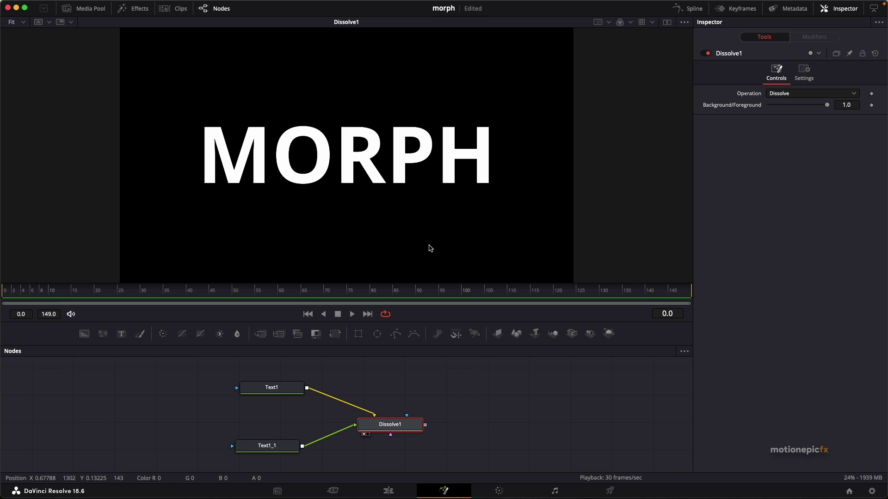
{"action": "right_click", "coordinate": [392, 432]}
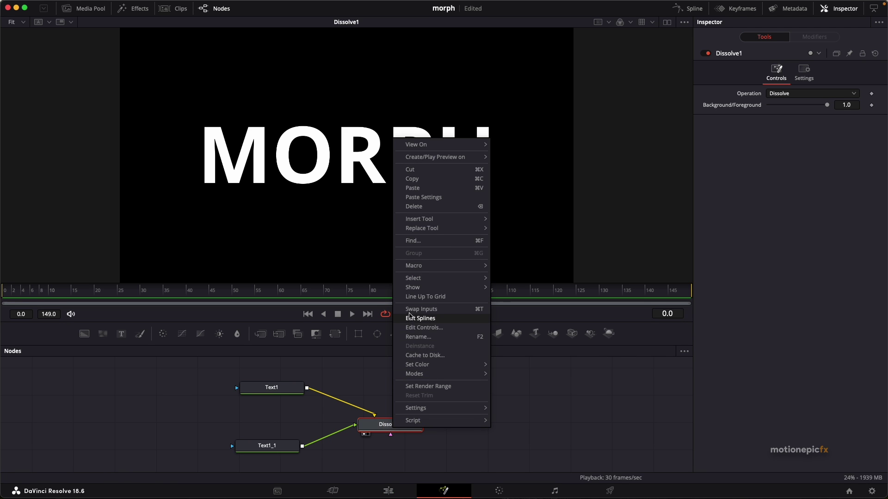
{"action": "left_click", "coordinate": [414, 307]}
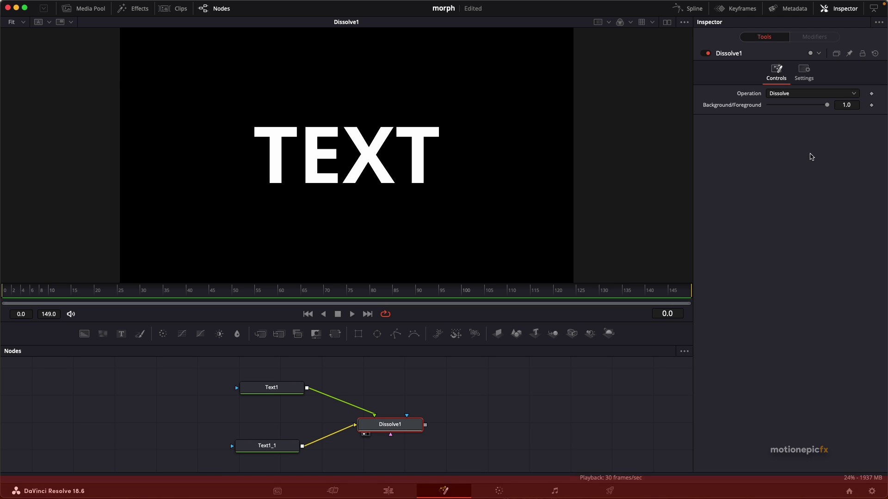
Keyframe Background/Foreground at frame 0, set it to 0.0 at frame 80, and play back
{"action": "left_click", "coordinate": [871, 106]}
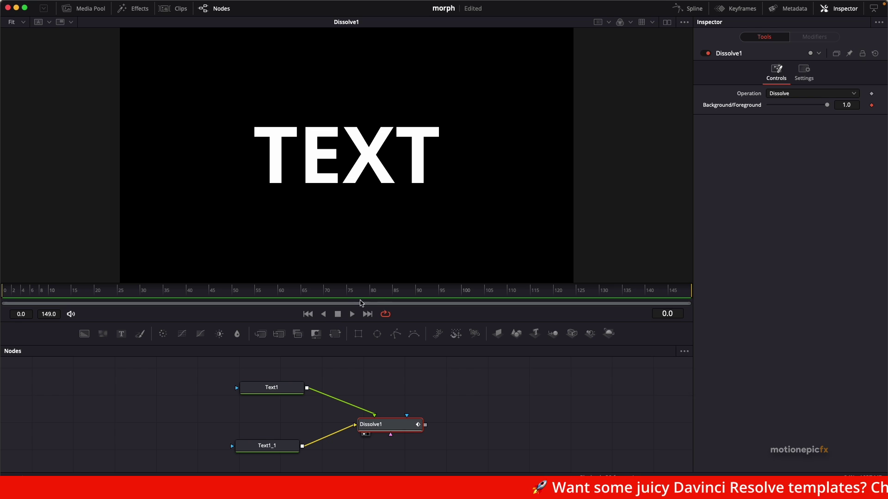
{"action": "left_click", "coordinate": [372, 291]}
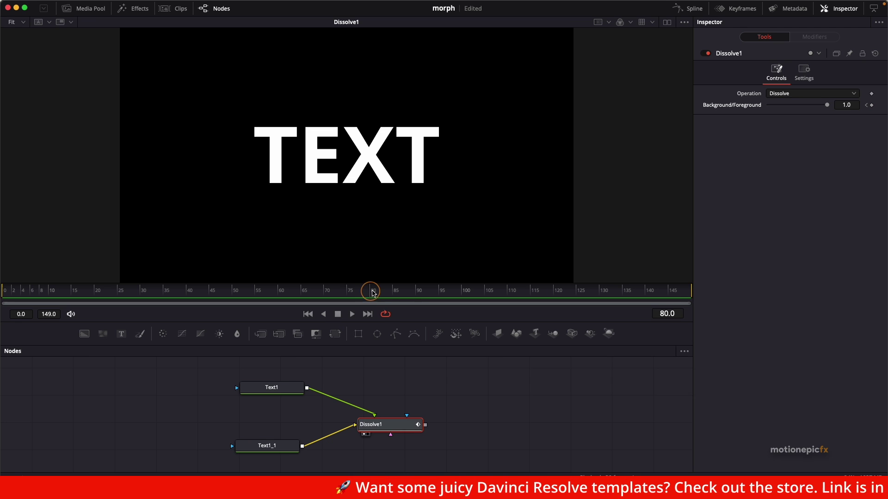
{"action": "left_click_drag", "start_coordinate": [828, 106], "coordinate": [689, 104]}
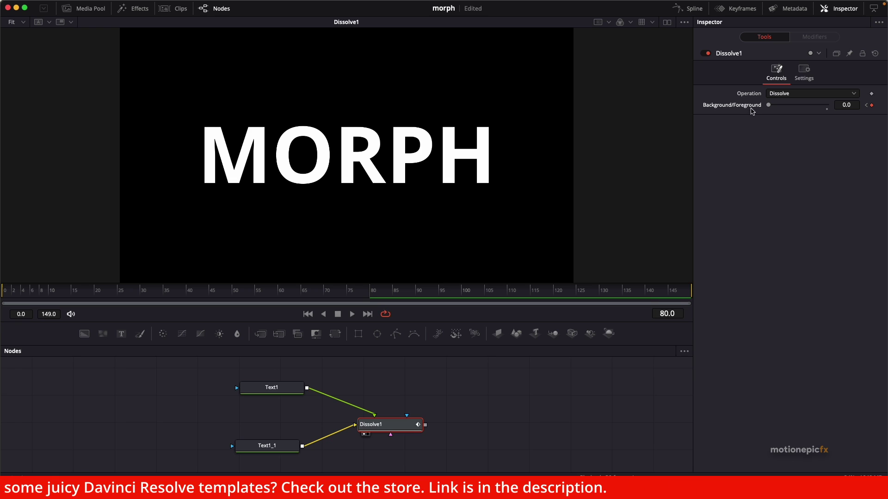
{"action": "left_click", "coordinate": [308, 314]}
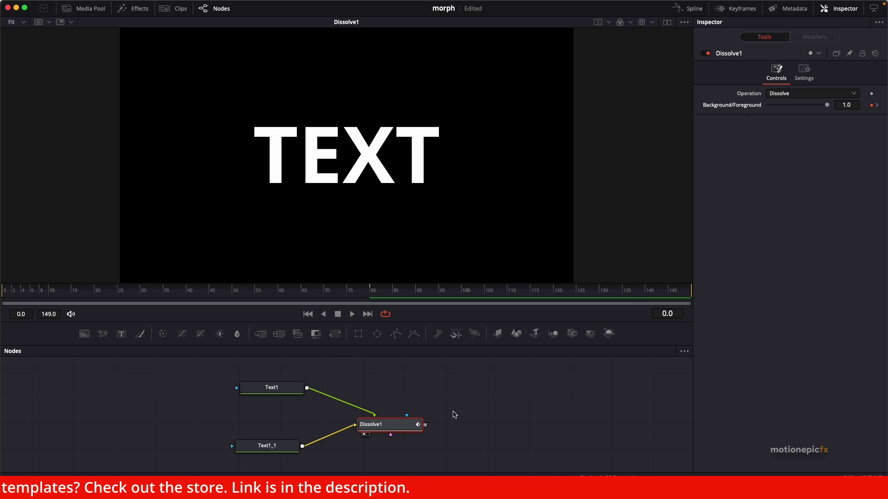
{"action": "left_click", "coordinate": [461, 410]}
{"action": "key", "text": "space"}
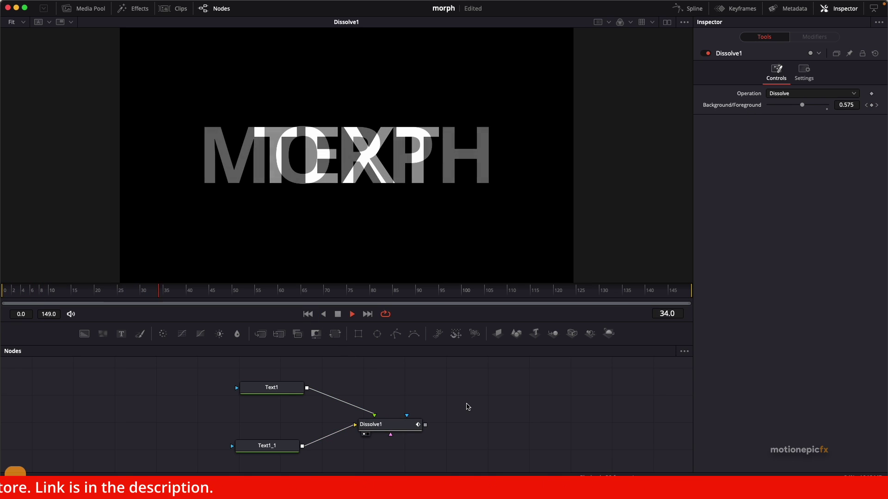
Stop playback, add Blur1 after Dissolve1, view its result, and return to frame 0
{"action": "key", "text": "space"}
{"action": "left_click_drag", "start_coordinate": [431, 430], "coordinate": [400, 422]}
{"action": "left_click", "coordinate": [383, 418]}
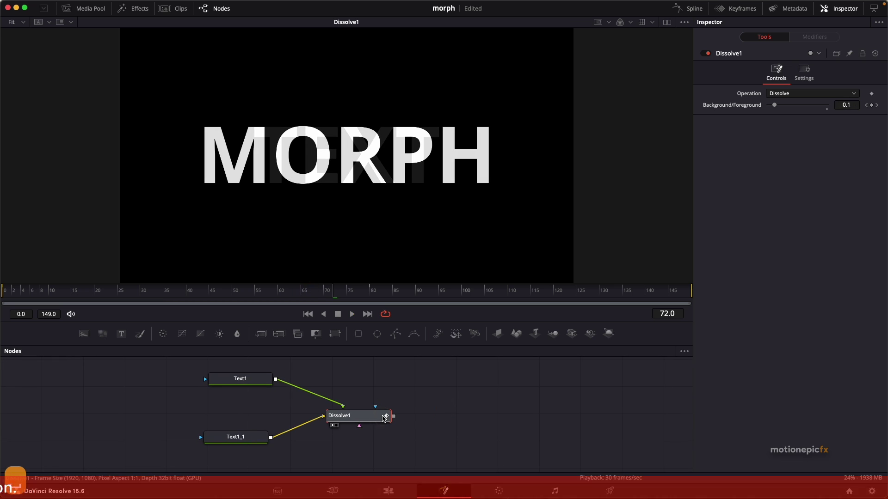
{"action": "key", "text": "shift+space"}
{"action": "type", "text": "diss"}
{"action": "key", "text": "BackSpace"}
{"action": "key", "text": "BackSpace"}
{"action": "key", "text": "BackSpace"}
{"action": "key", "text": "BackSpace"}
{"action": "type", "text": "blur"}
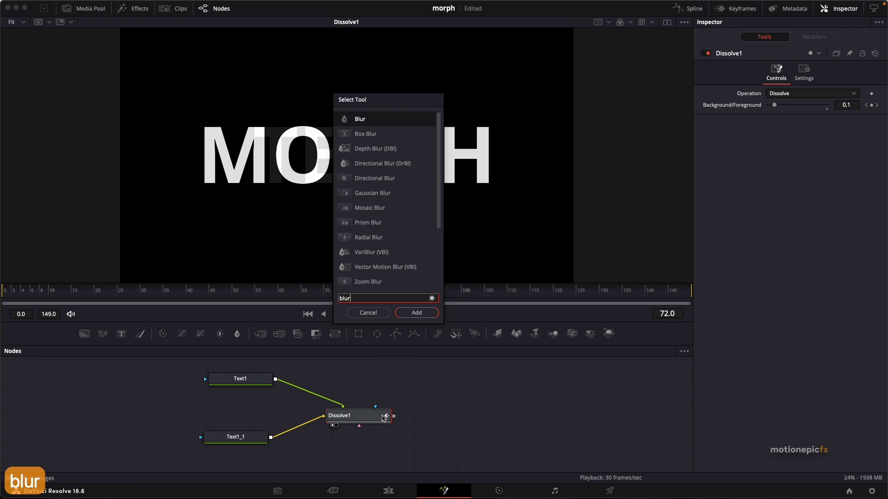
{"action": "key", "text": "Return"}
{"action": "key", "text": "1"}
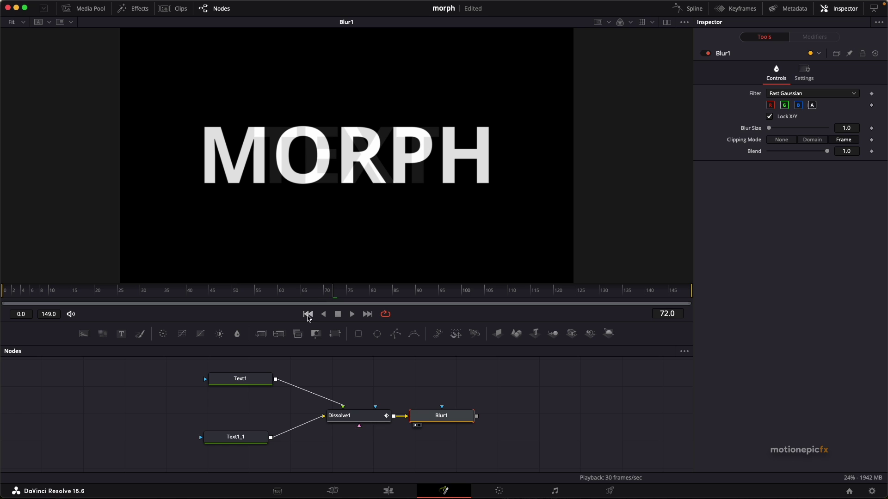
{"action": "left_click", "coordinate": [308, 314]}
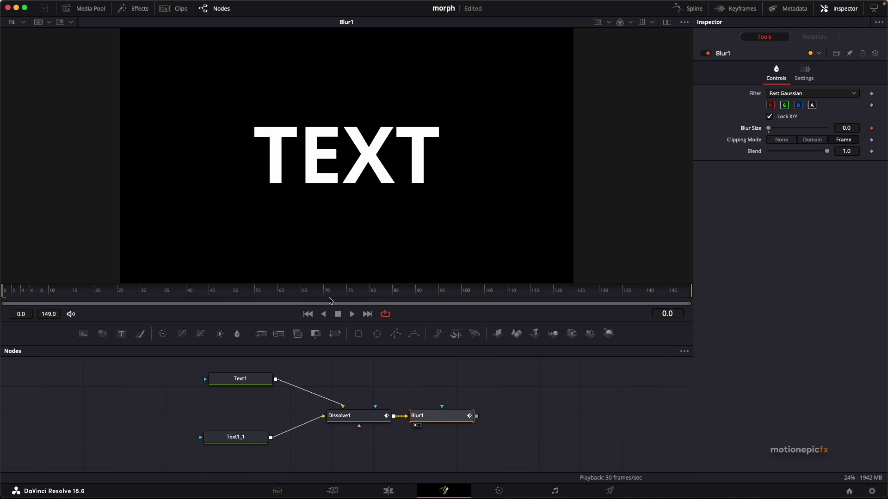
{"action": "left_click", "coordinate": [366, 418]}
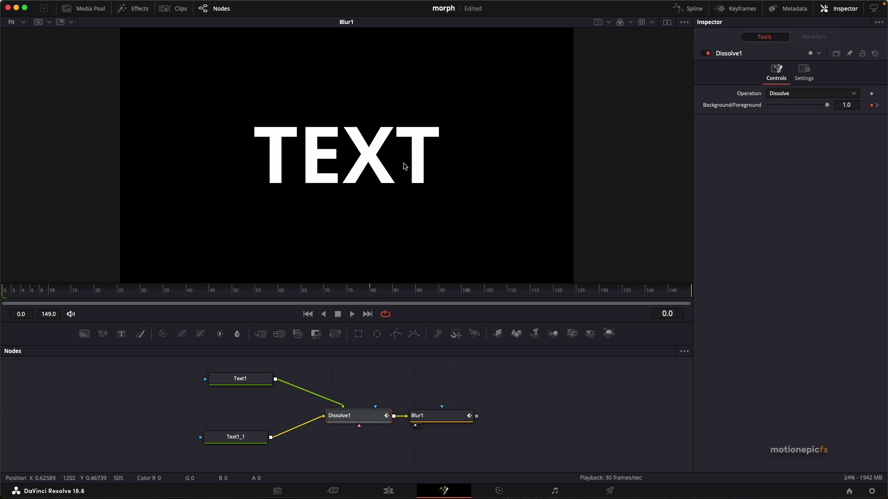
Set Blur1's Blur Size to 33.1 at frame 40 and back to 0 at frame 80
{"action": "left_click", "coordinate": [188, 291]}
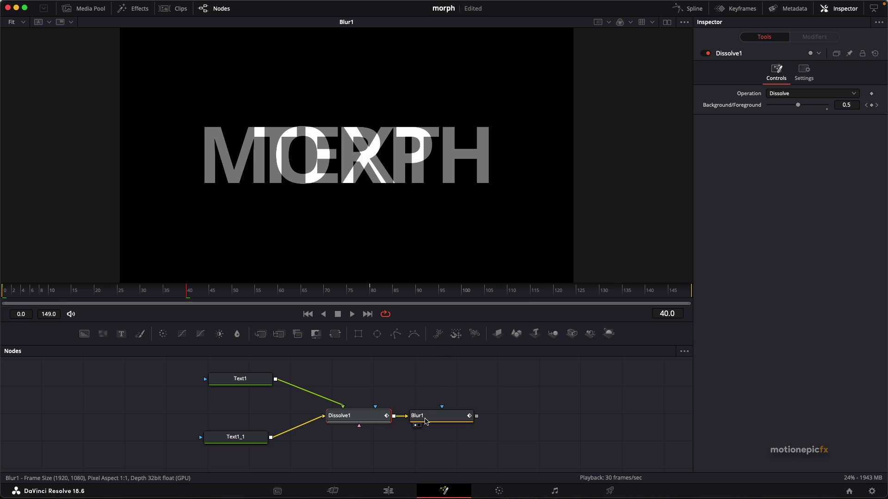
{"action": "left_click", "coordinate": [419, 418]}
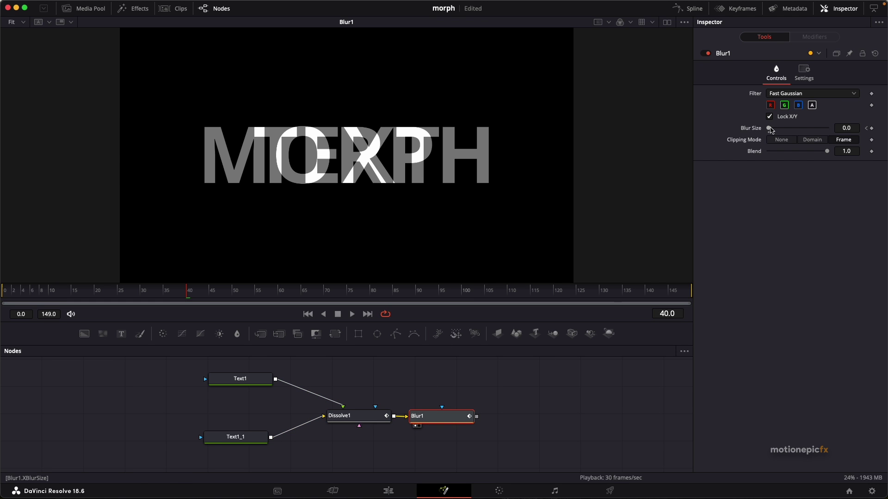
{"action": "left_click_drag", "start_coordinate": [771, 130], "coordinate": [790, 132]}
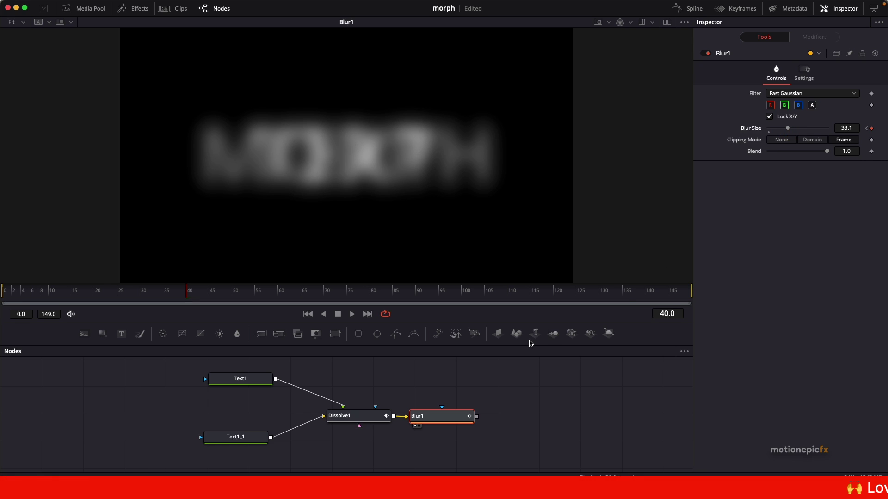
{"action": "left_click_drag", "start_coordinate": [293, 295], "coordinate": [370, 295]}
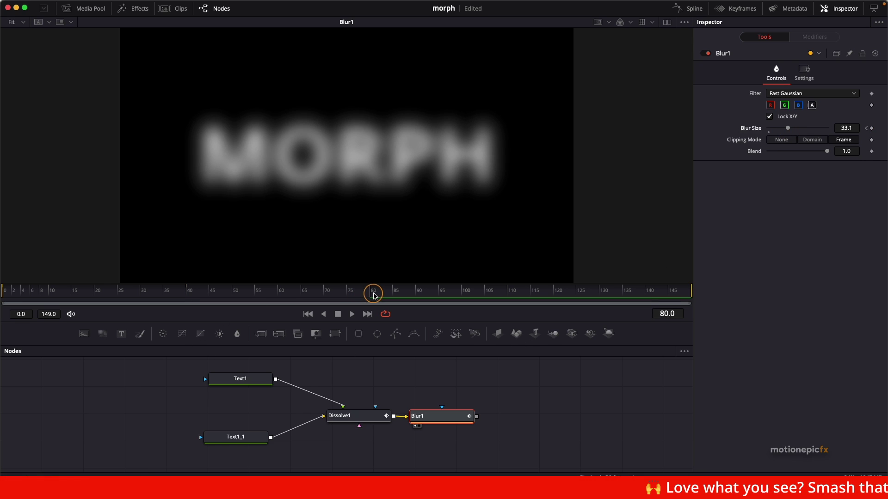
{"action": "left_click_drag", "start_coordinate": [788, 128], "coordinate": [717, 120]}
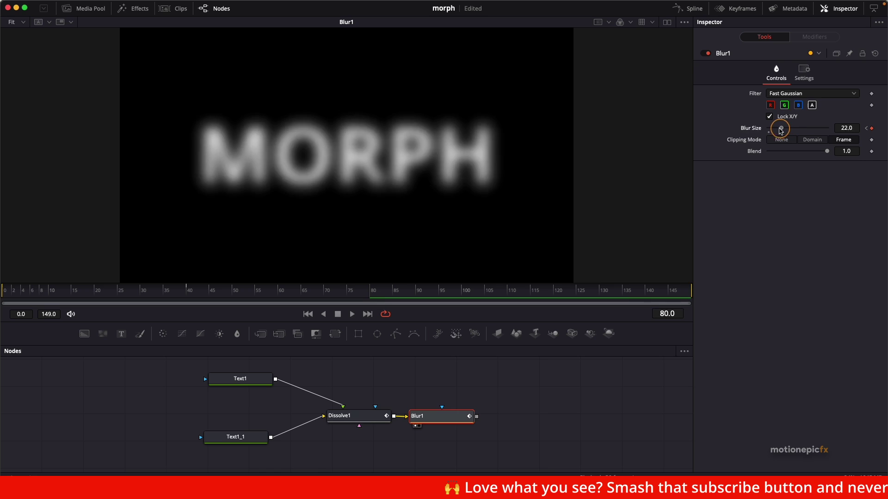
Add MatteControl1 after Blur1, view it, and enable Post Multiply Image
{"action": "key", "text": "shift+space"}
{"action": "type", "text": "blur"}
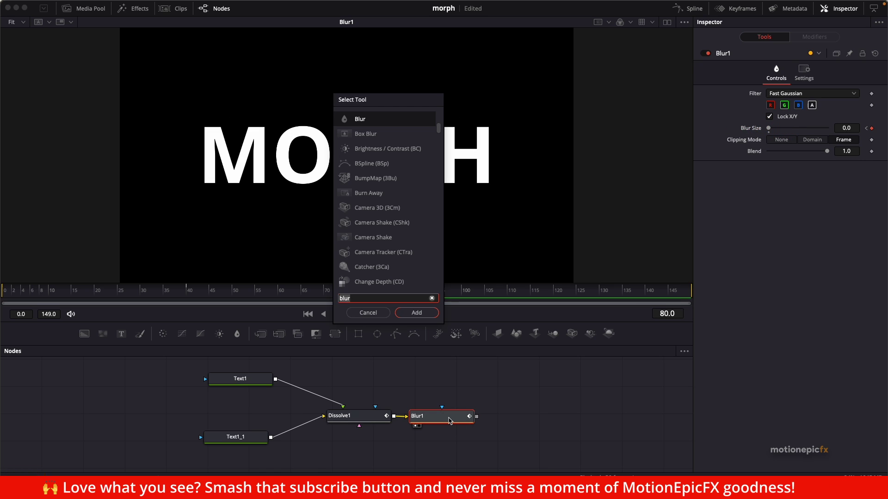
{"action": "key", "text": "BackSpace"}
{"action": "key", "text": "BackSpace"}
{"action": "key", "text": "BackSpace"}
{"action": "key", "text": "BackSpace"}
{"action": "type", "text": "matt"}
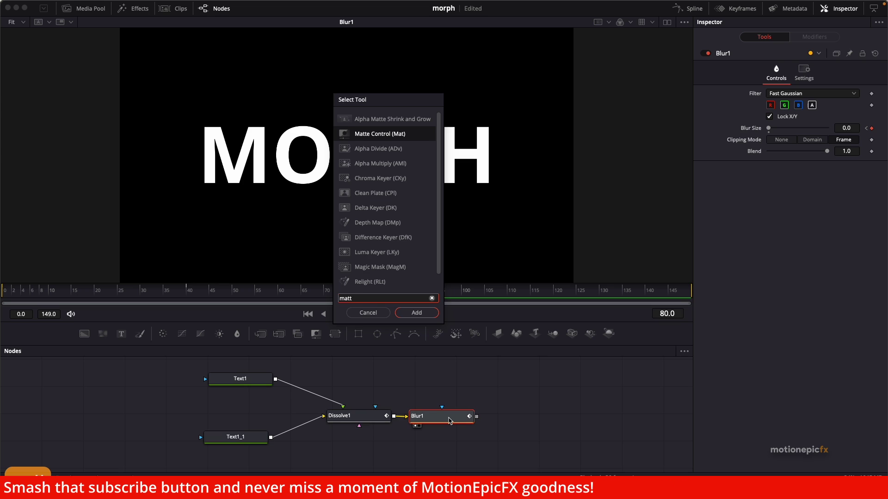
{"action": "key", "text": "Return"}
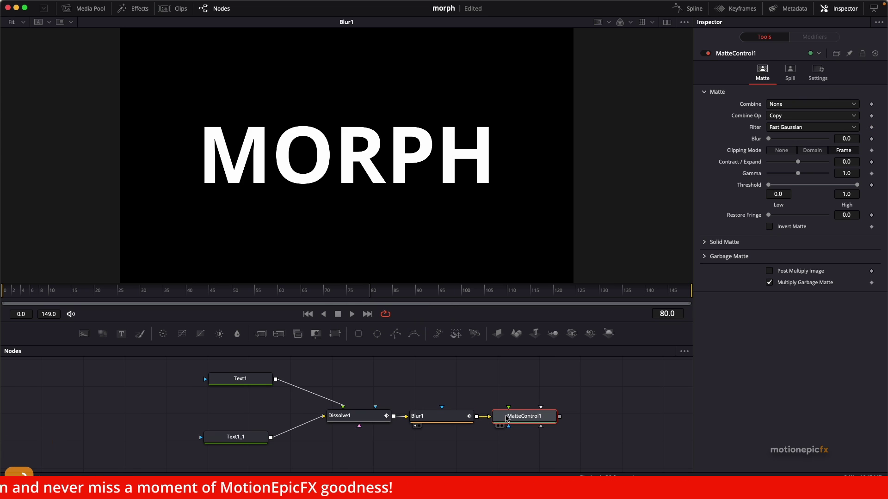
{"action": "key", "text": "1"}
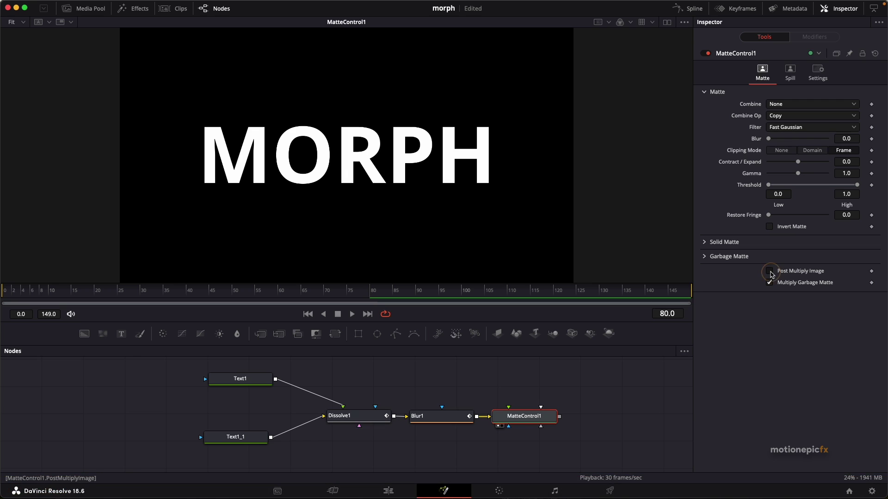
{"action": "left_click", "coordinate": [770, 272]}
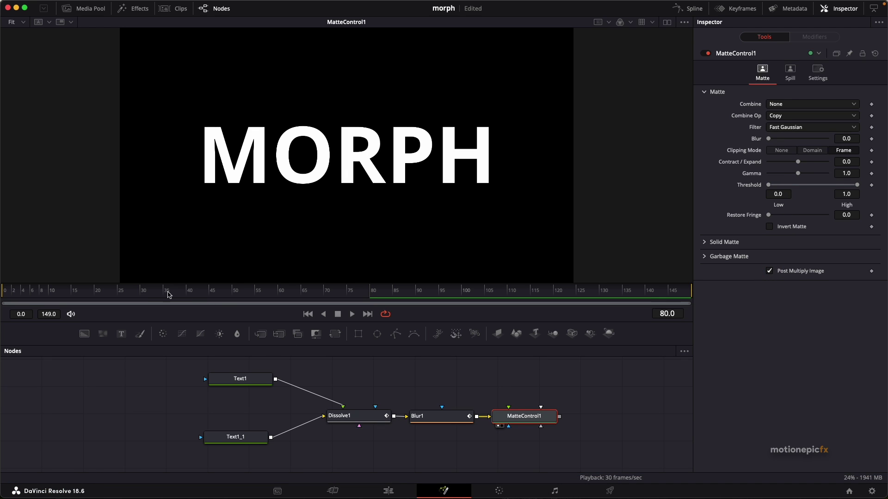
Raise the matte Gamma to 3.0 mid-morph and shift Blur1 and MatteControl1 right
{"action": "left_click_drag", "start_coordinate": [167, 294], "coordinate": [184, 285]}
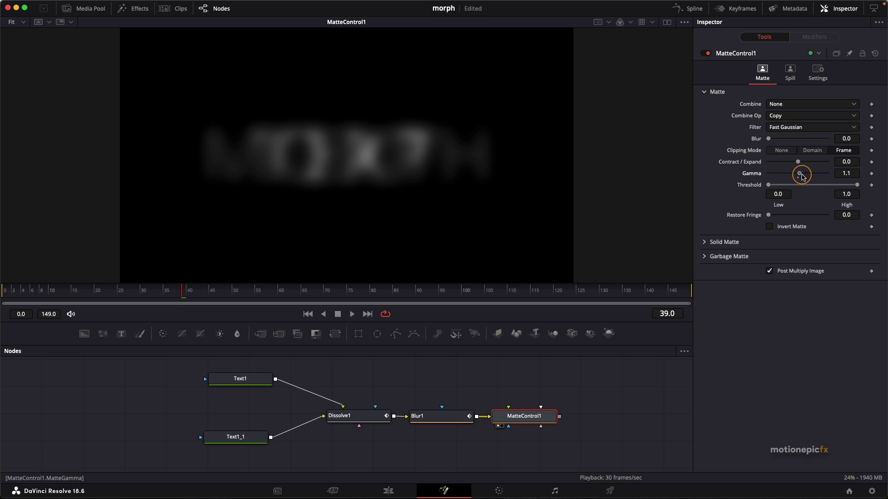
{"action": "left_click_drag", "start_coordinate": [803, 177], "coordinate": [838, 176]}
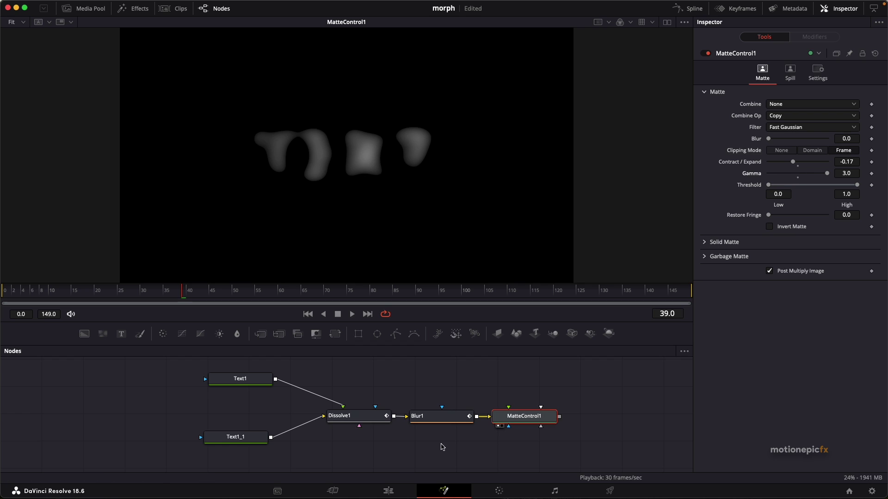
{"action": "left_click_drag", "start_coordinate": [429, 445], "coordinate": [550, 395]}
{"action": "left_click_drag", "start_coordinate": [457, 422], "coordinate": [545, 421]}
{"action": "left_click", "coordinate": [372, 420]}
{"action": "key", "text": "shift+space"}
{"action": "type", "text": "matt"}
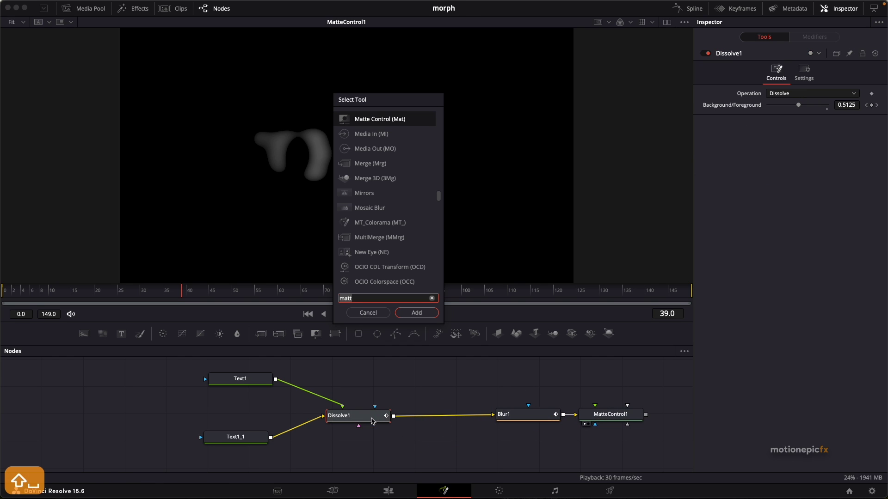
{"action": "type", "text": "cc"}
{"action": "key", "text": "Return"}
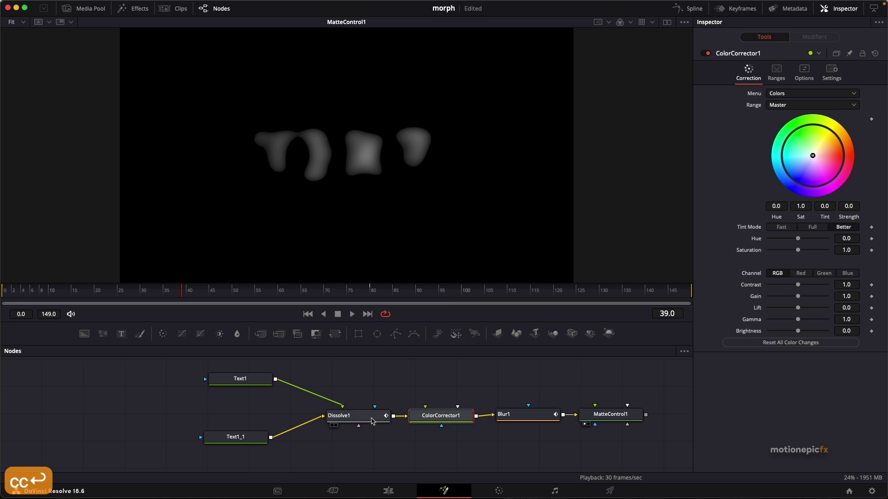
{"action": "left_click_drag", "start_coordinate": [797, 296], "coordinate": [808, 300]}
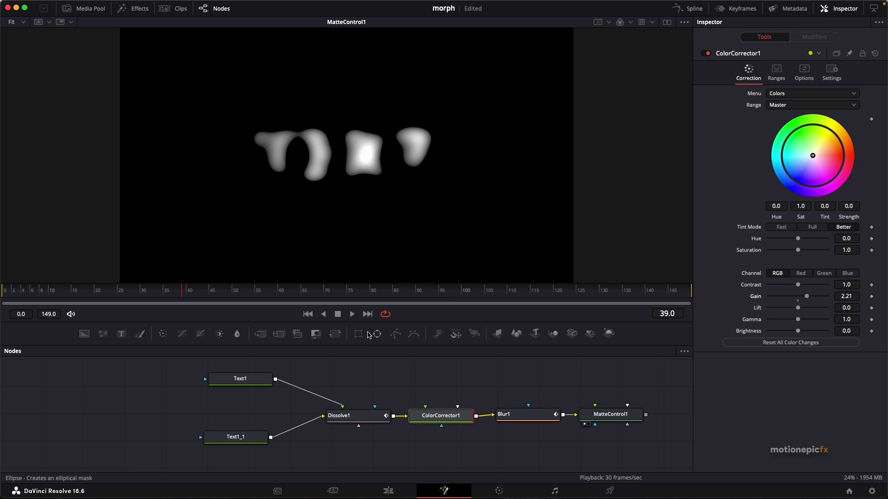
{"action": "left_click", "coordinate": [308, 315]}
{"action": "key", "text": "space"}
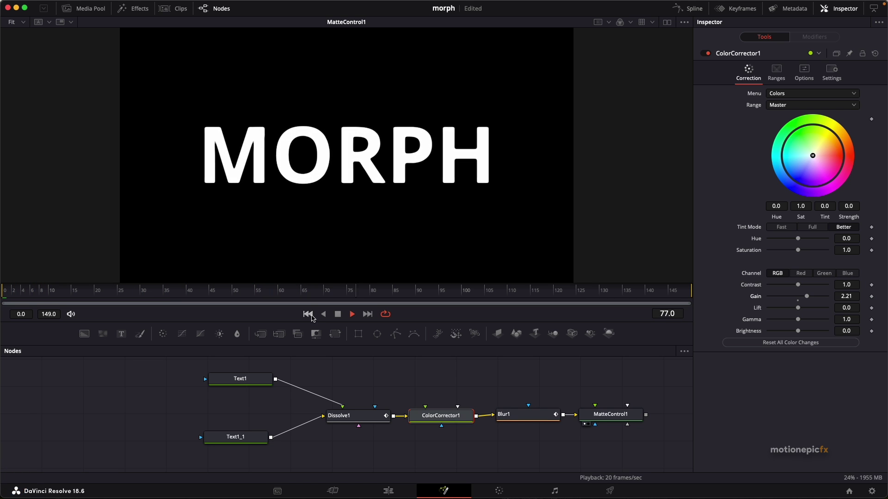
{"action": "left_click", "coordinate": [308, 314]}
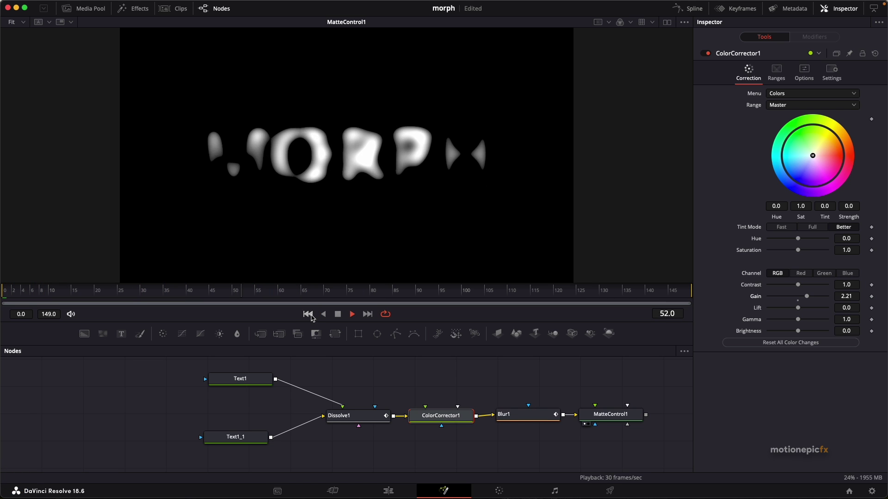
{"action": "left_click", "coordinate": [310, 316]}
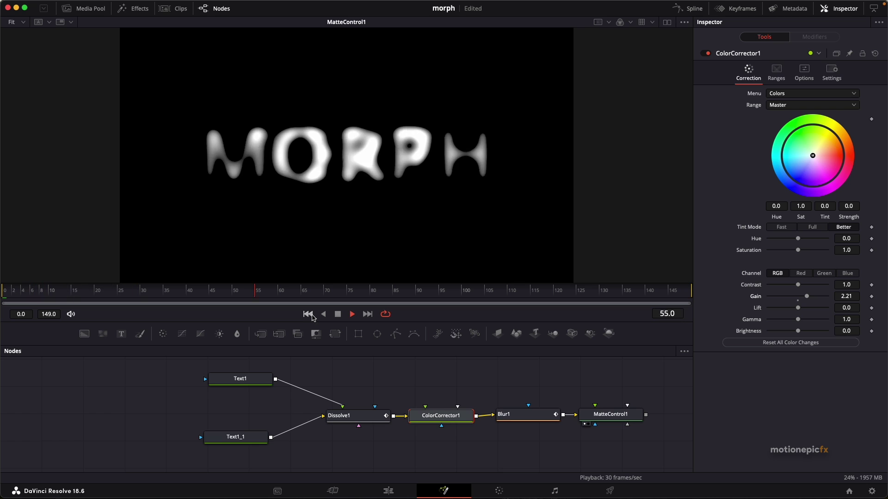
{"action": "key", "text": "space"}
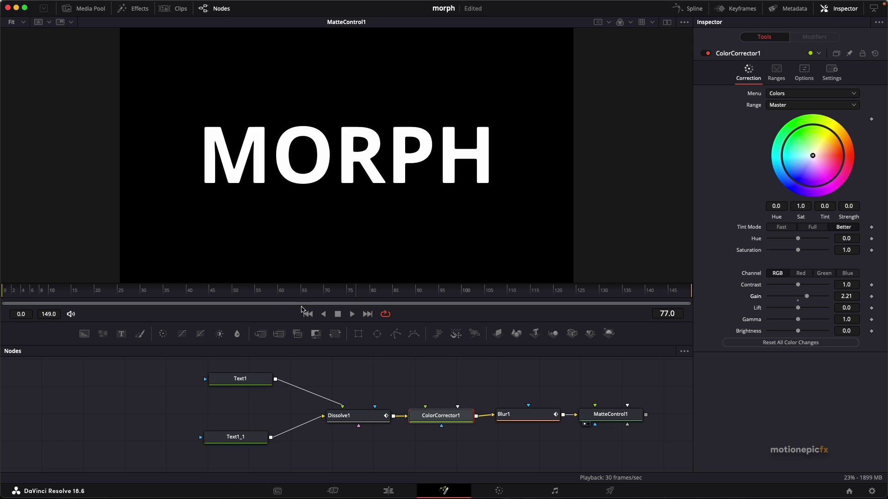
Replace Text1_1's 'MORPH' with 'NEXT' and replay the morph from the first frame
{"action": "left_click", "coordinate": [248, 440]}
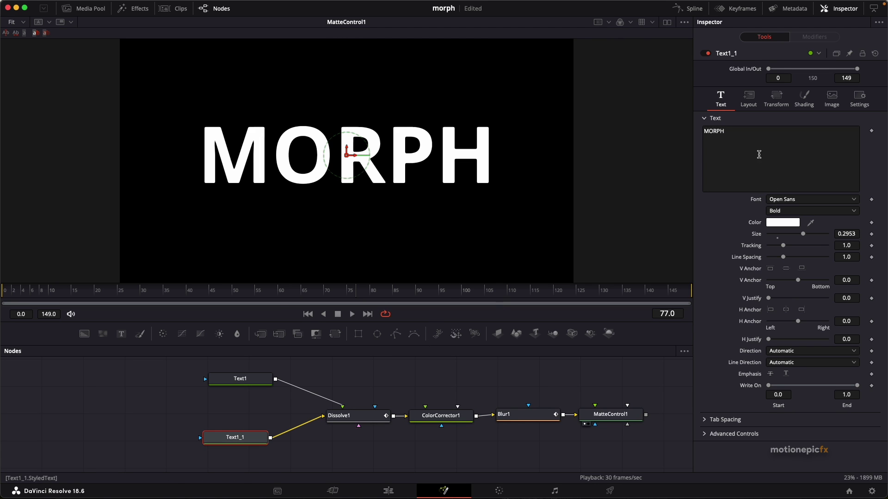
{"action": "left_click", "coordinate": [744, 149]}
{"action": "type", "text": "NEXT"}
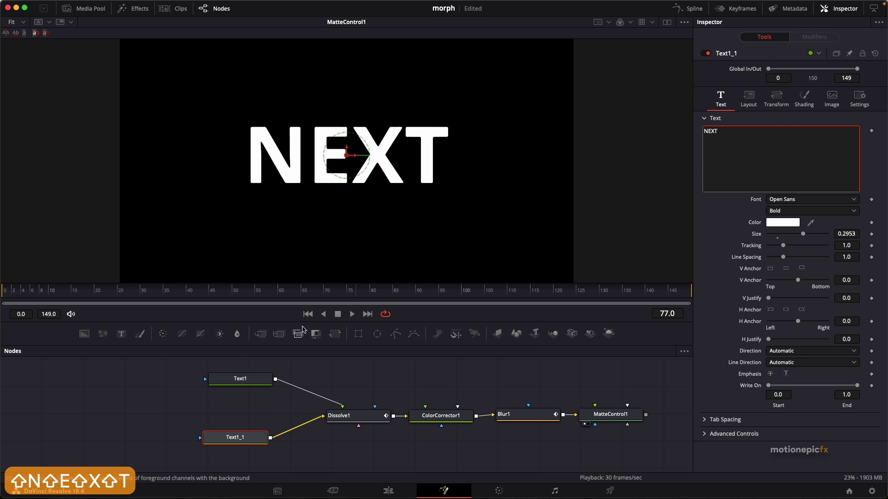
{"action": "key", "text": "Home"}
{"action": "key", "text": "space"}
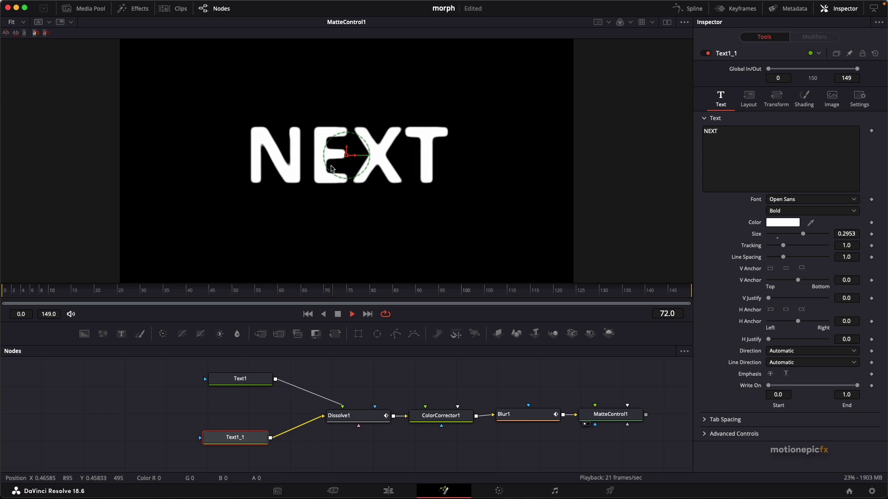
{"action": "key", "text": "space"}
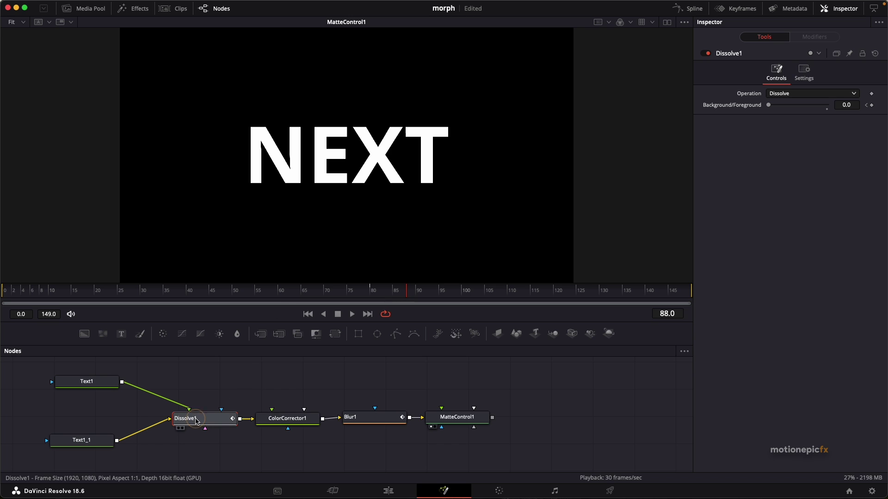
Preview Random Dissolve, then set Dissolve1's Operation to SMPTE Wipe and scrub through it
{"action": "left_click", "coordinate": [784, 95]}
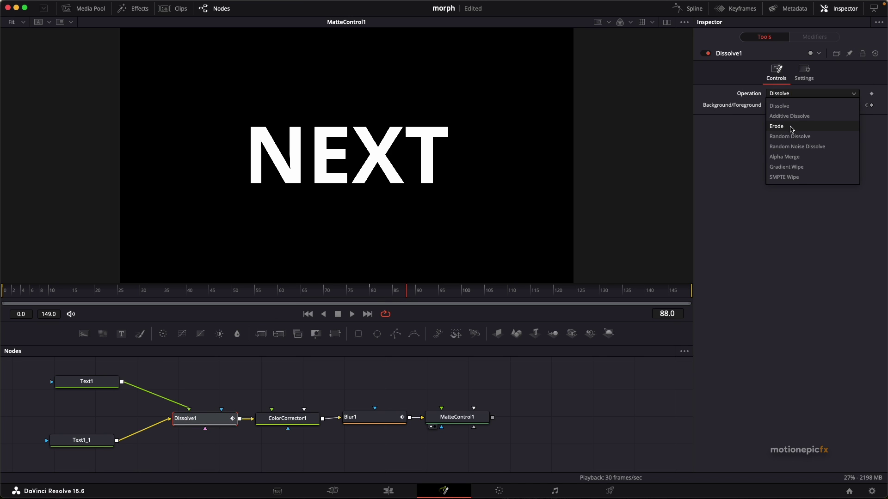
{"action": "left_click", "coordinate": [790, 136]}
{"action": "left_click_drag", "start_coordinate": [83, 285], "coordinate": [200, 291]}
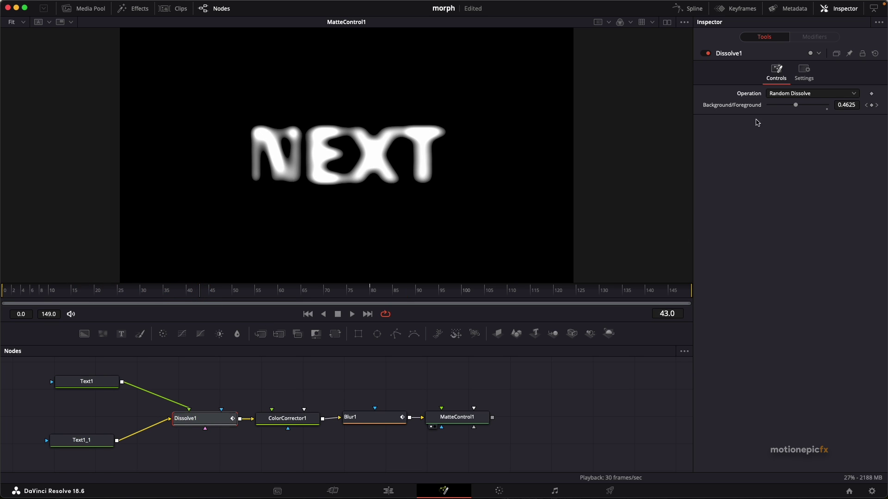
{"action": "left_click", "coordinate": [773, 96]}
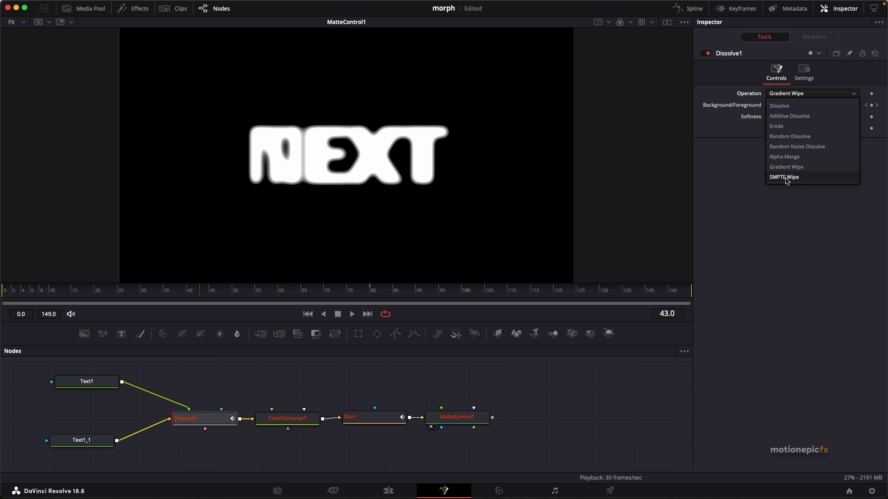
{"action": "left_click", "coordinate": [784, 181]}
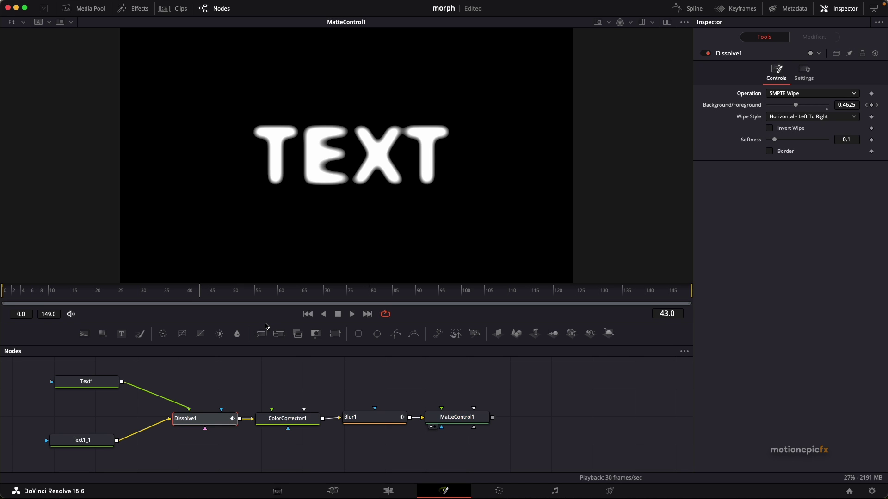
{"action": "left_click_drag", "start_coordinate": [74, 296], "coordinate": [194, 288]}
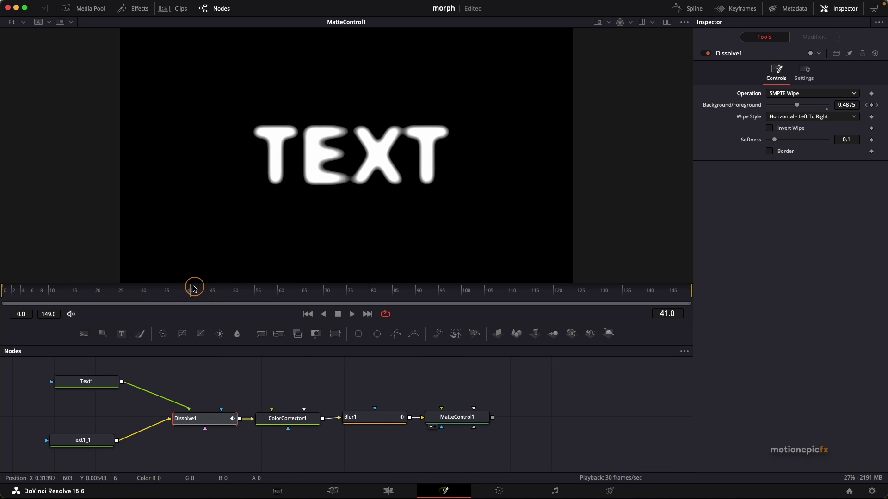
Move TEXT to Center X 0.37 and NEXT to Center X 0.598, then scrub the morph
{"action": "left_click", "coordinate": [87, 382]}
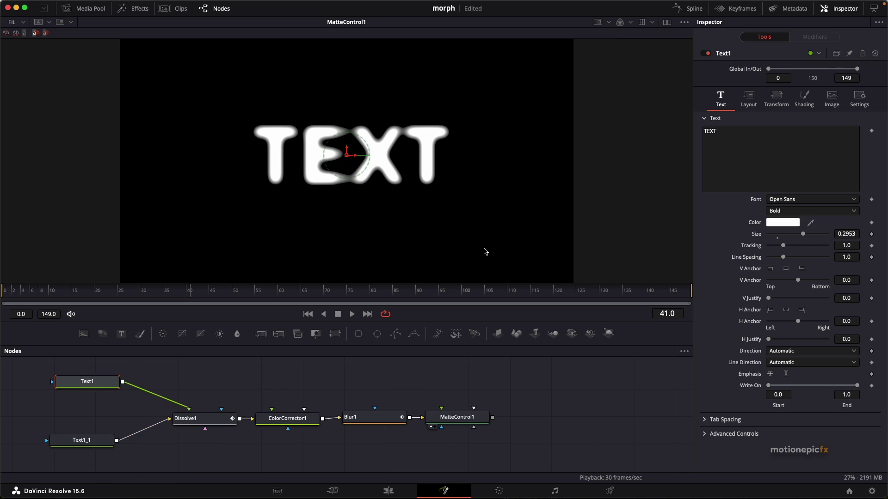
{"action": "left_click", "coordinate": [745, 101]}
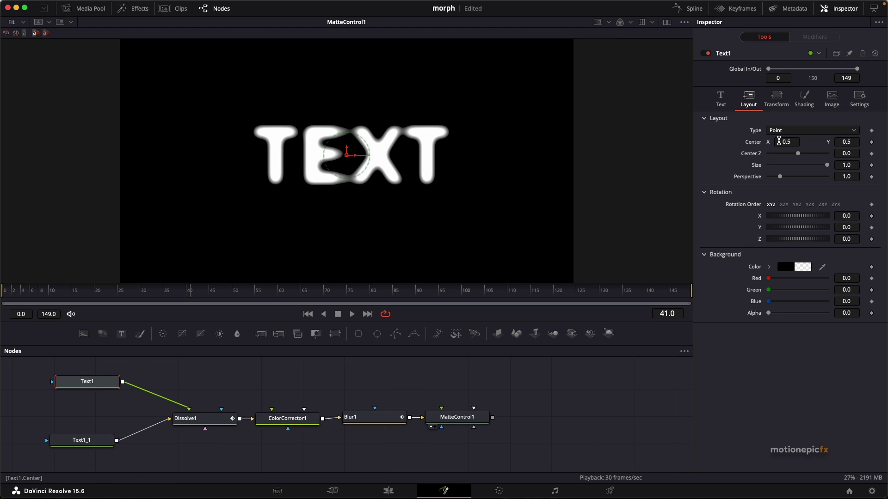
{"action": "left_click_drag", "start_coordinate": [791, 142], "coordinate": [730, 145]}
{"action": "left_click", "coordinate": [90, 442]}
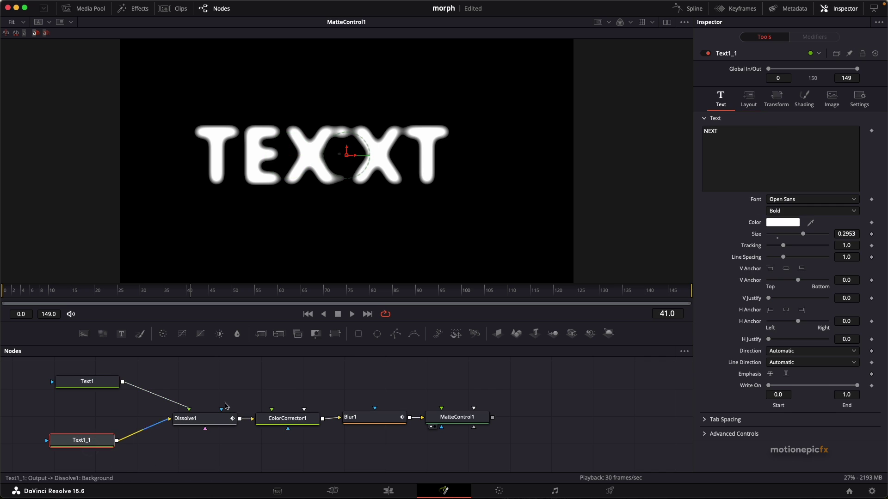
{"action": "left_click", "coordinate": [748, 99]}
{"action": "left_click_drag", "start_coordinate": [782, 142], "coordinate": [830, 143]}
{"action": "left_click_drag", "start_coordinate": [87, 295], "coordinate": [353, 293]}
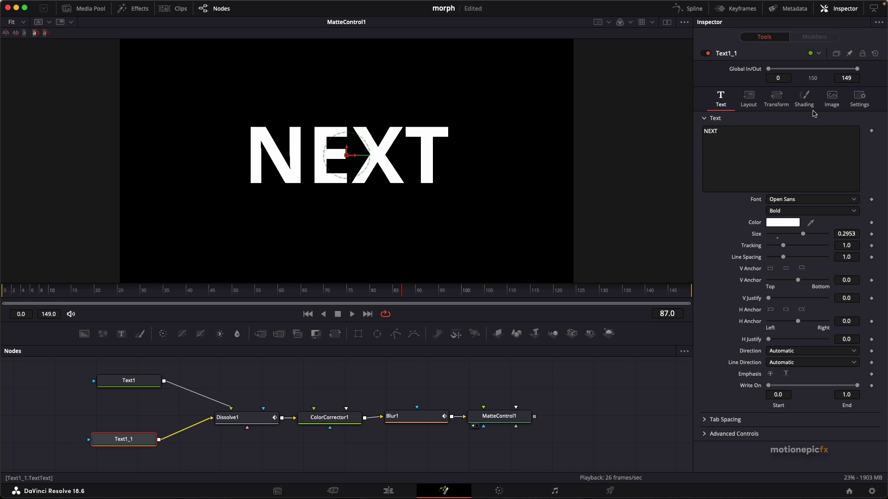
{"action": "left_click", "coordinate": [810, 108]}
{"action": "left_click", "coordinate": [721, 99]}
{"action": "left_click_drag", "start_coordinate": [589, 422], "coordinate": [549, 422]}
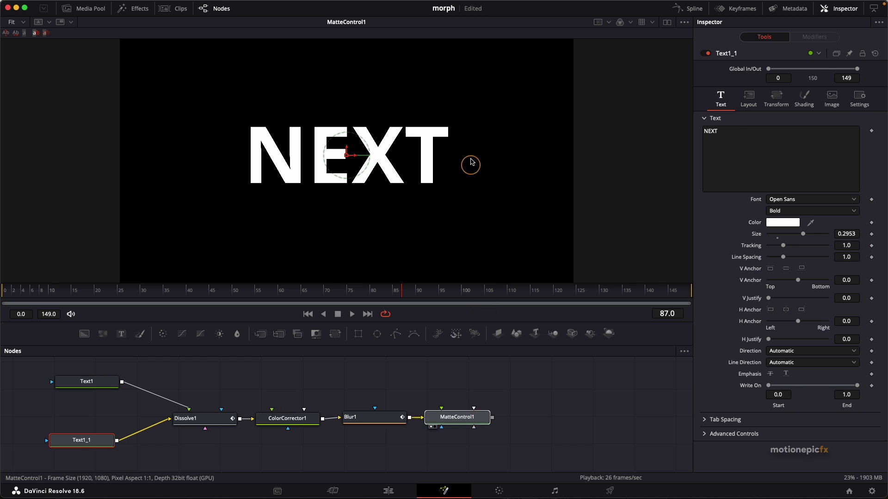
{"action": "left_click", "coordinate": [307, 315]}
{"action": "key", "text": "space"}
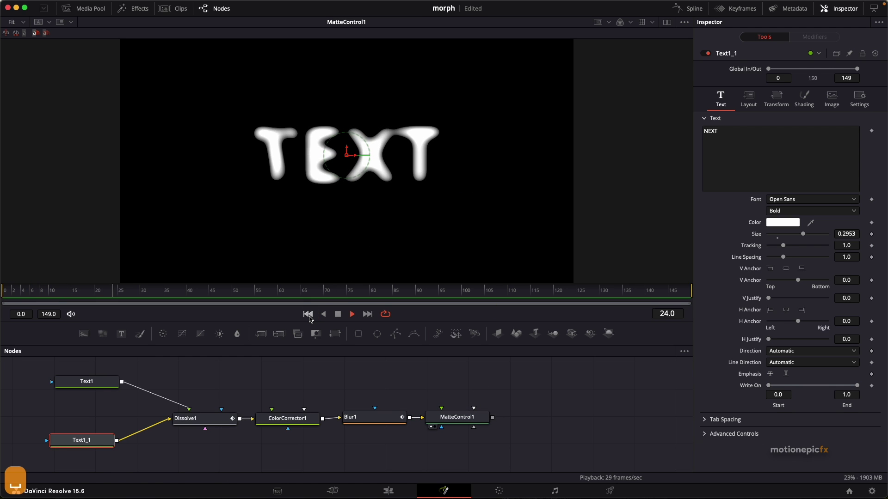
{"action": "key", "text": "space"}
Set MatteControl1's Contract/Expand to -0.11, then check the thicker letters at frames 12 and 24
{"action": "left_click", "coordinate": [469, 418]}
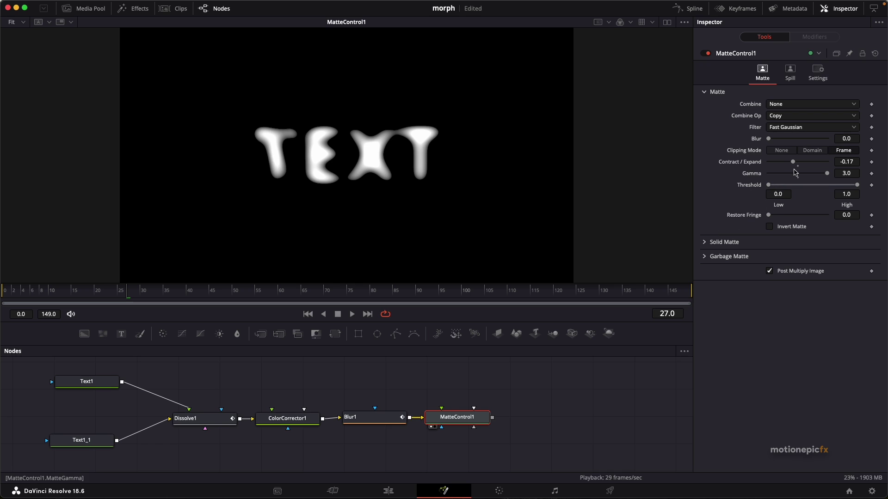
{"action": "left_click_drag", "start_coordinate": [795, 166], "coordinate": [827, 173]}
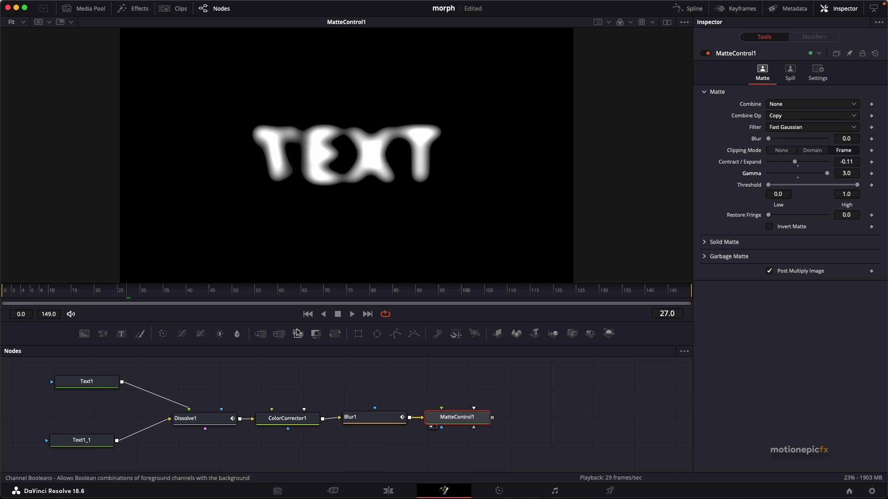
{"action": "left_click", "coordinate": [57, 299]}
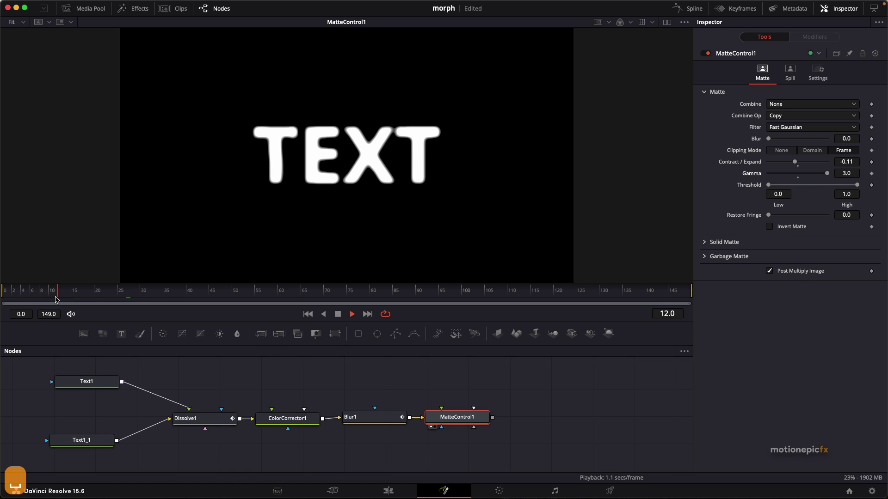
{"action": "left_click", "coordinate": [119, 300]}
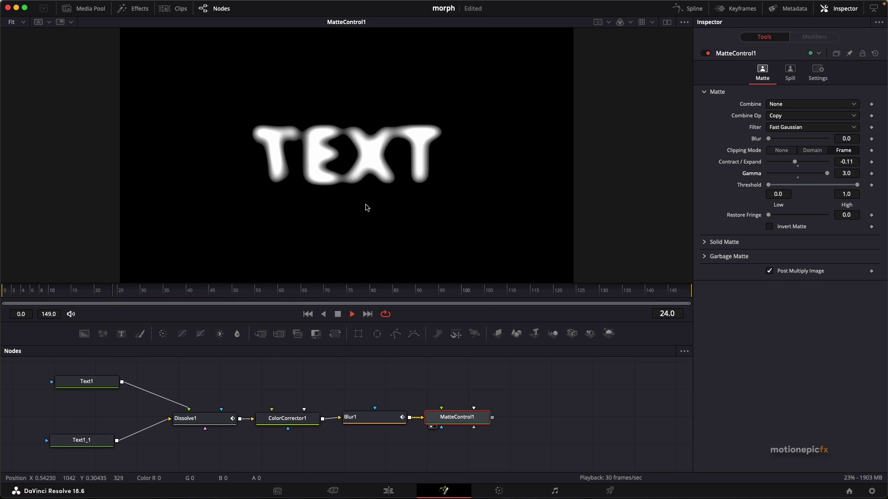